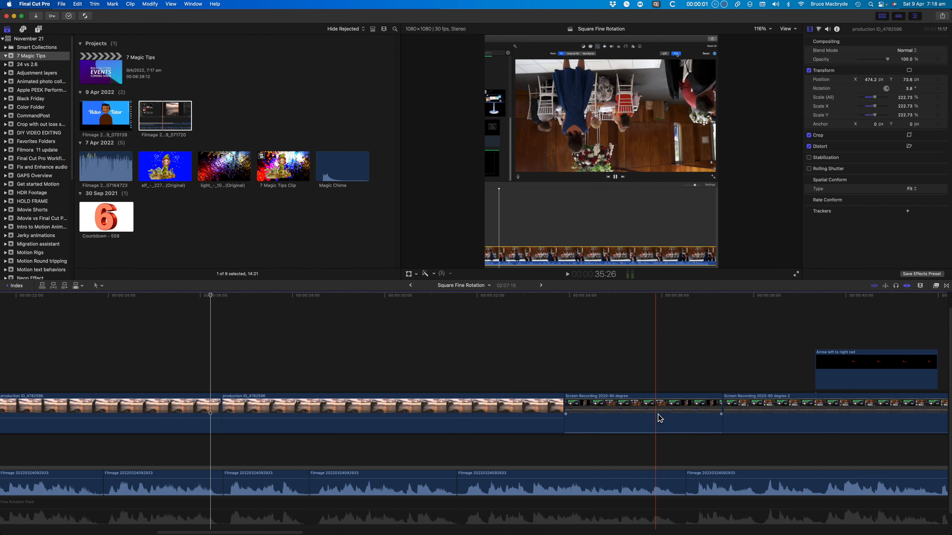
Connect a copy of the Screen Recording 2020-90 degree clip above the sunset footage and duplicate the red arrow clip earlier in the timeline
left_click(658, 414)
key("super+c")
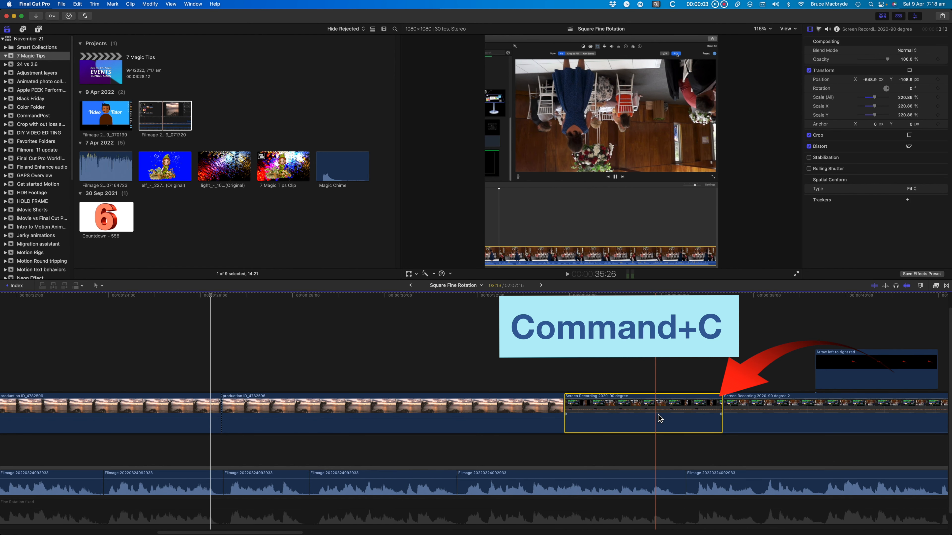
left_click(149, 414)
key("super+v")
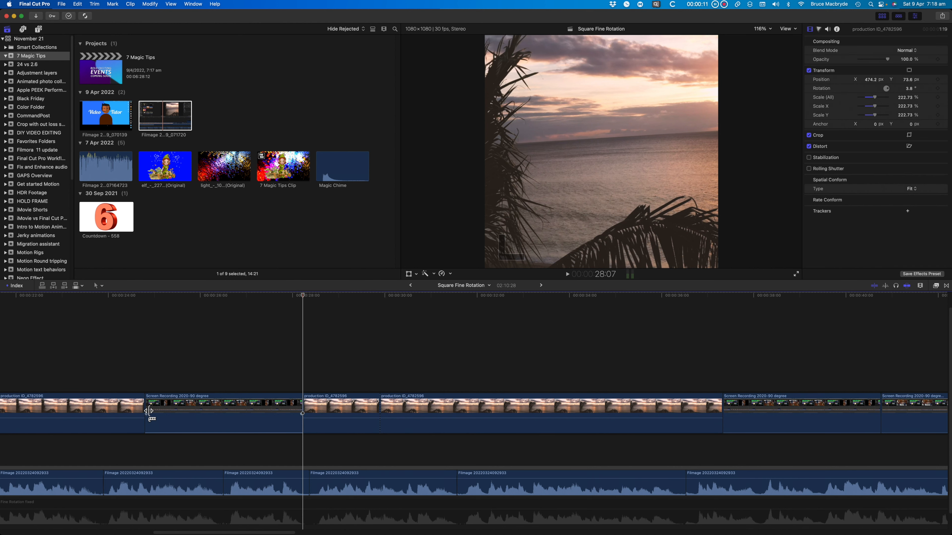
key("super+z")
key("alt+v")
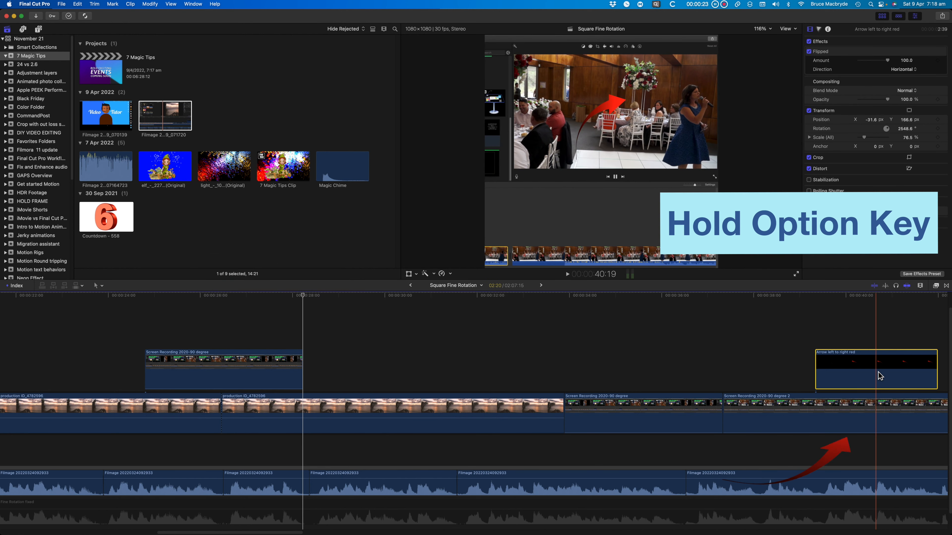
left_click_drag(817, 373, 469, 369)
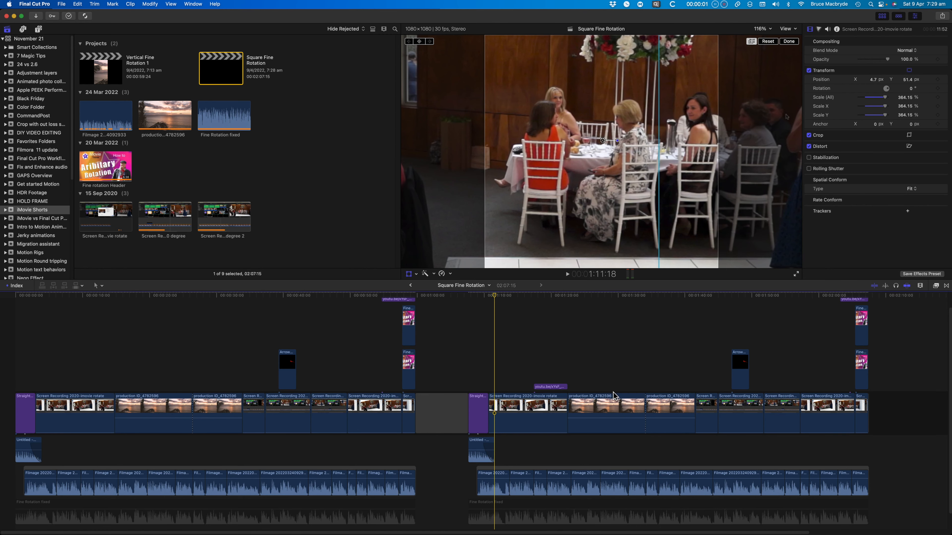
Look over the two groups of clips and check the timeline history around the Square Fine Rotation project
left_click_drag(492, 392, 850, 465)
left_click_drag(58, 330, 382, 443)
left_click(410, 286)
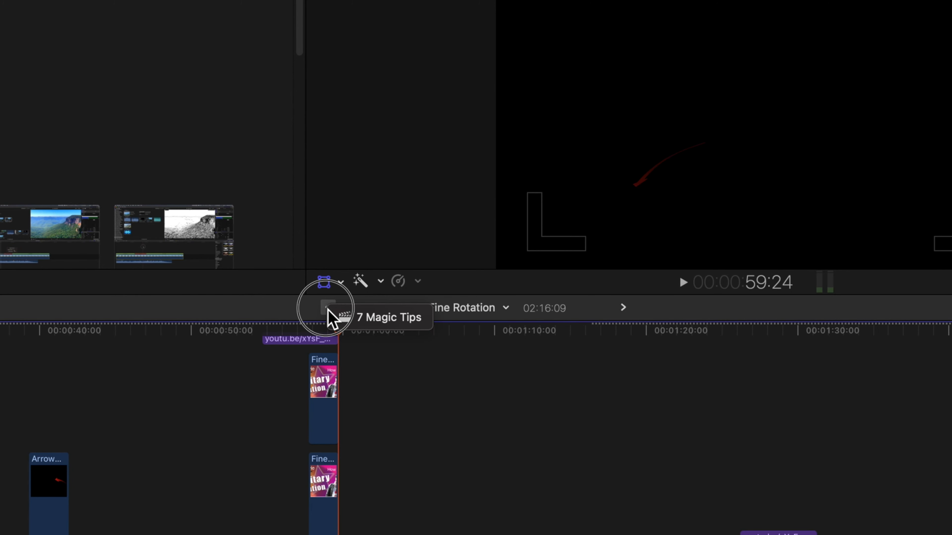
left_click_drag(327, 309, 473, 358)
left_click(624, 309)
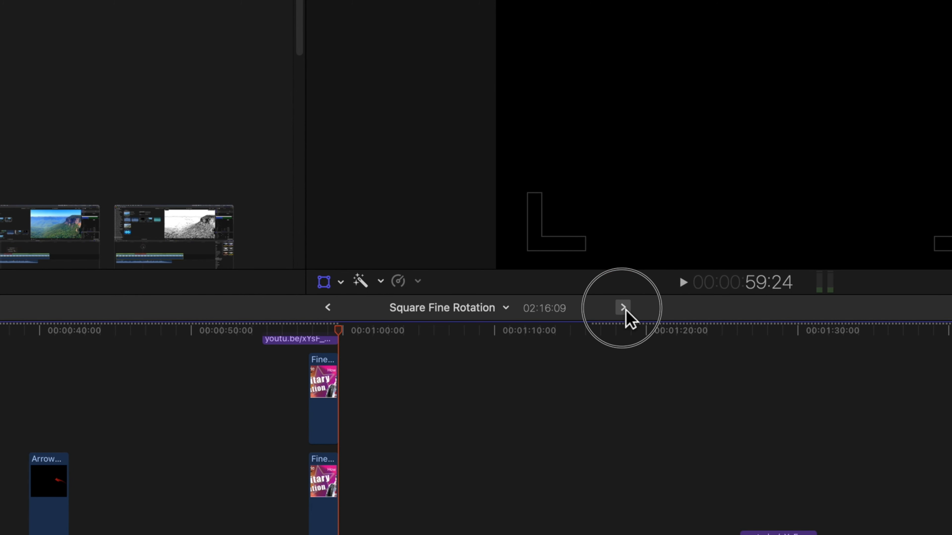
Insert a gap at 59:24 between the two versions of the edit and extend the gap's end
left_click(418, 299)
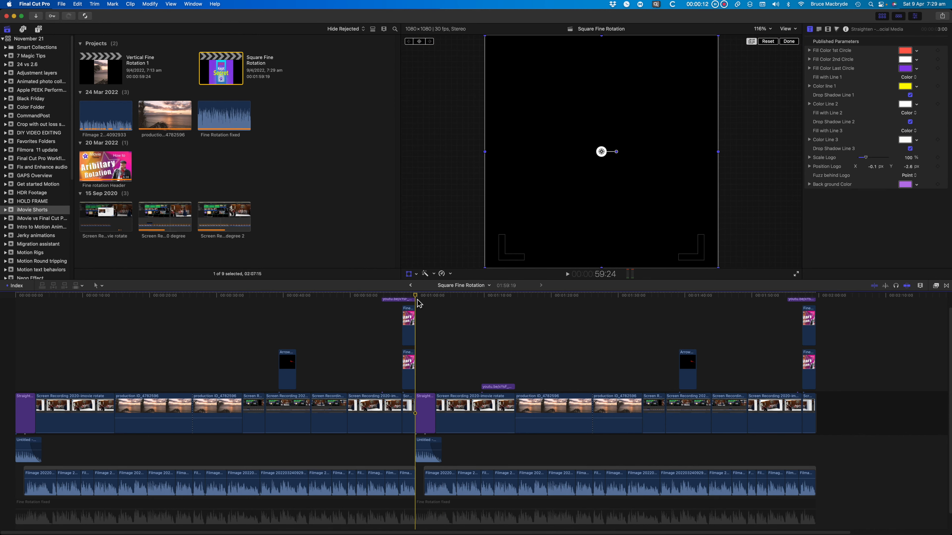
key("alt+w")
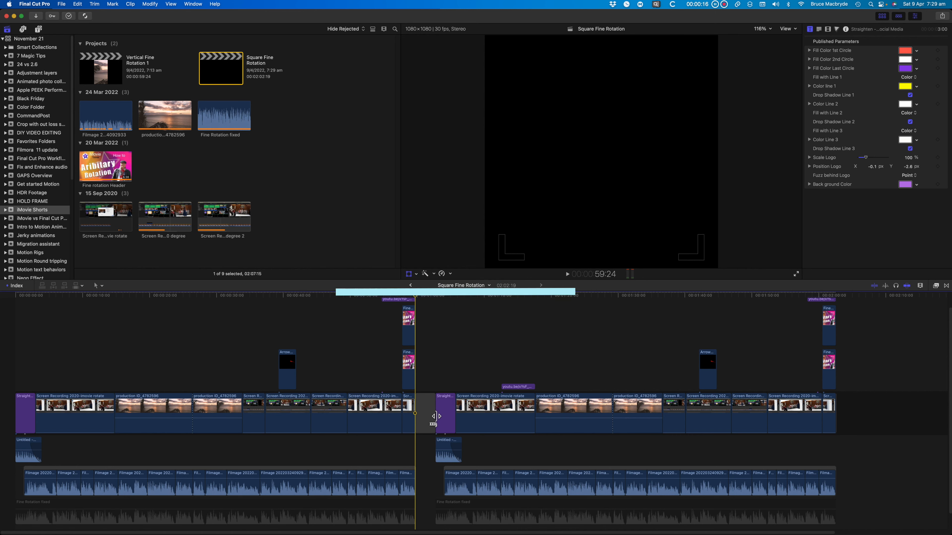
left_click_drag(435, 416, 526, 420)
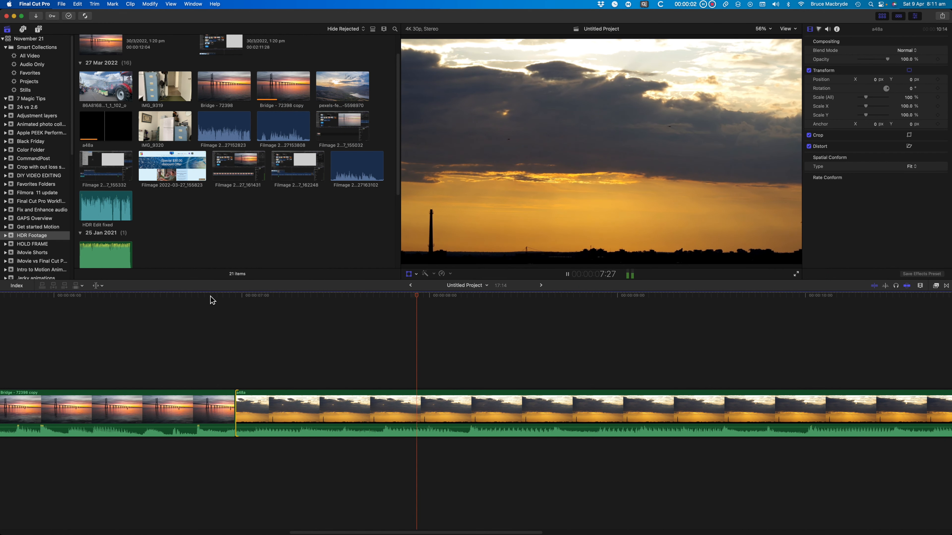
Stop playback and set the Audio Fade duration to 3.50 seconds in the editing preferences
key("space")
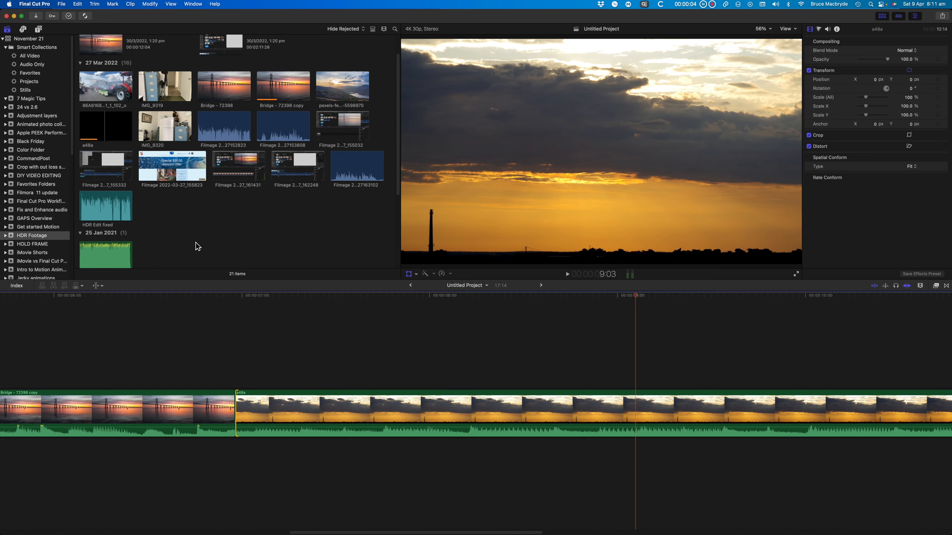
left_click(37, 5)
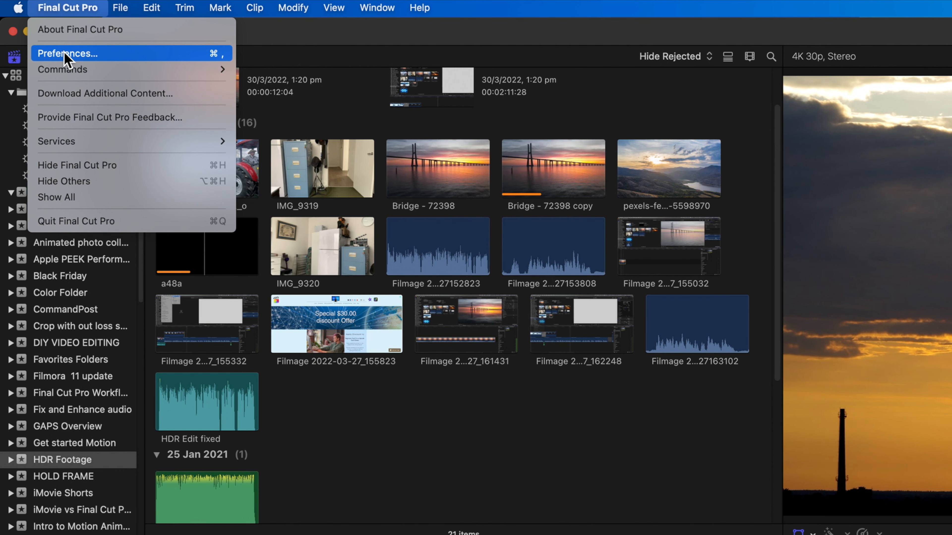
left_click(35, 28)
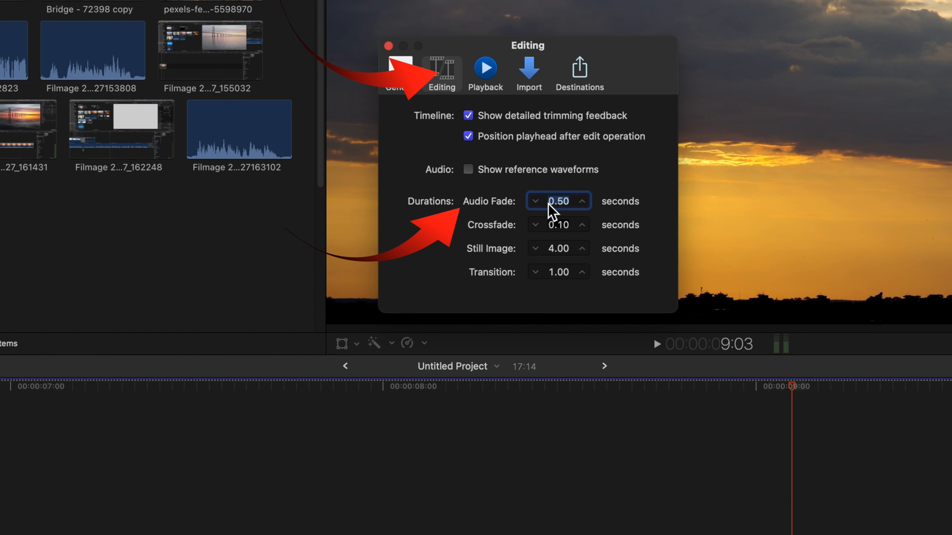
left_click(582, 201)
left_click(582, 201)
left_click(582, 201)
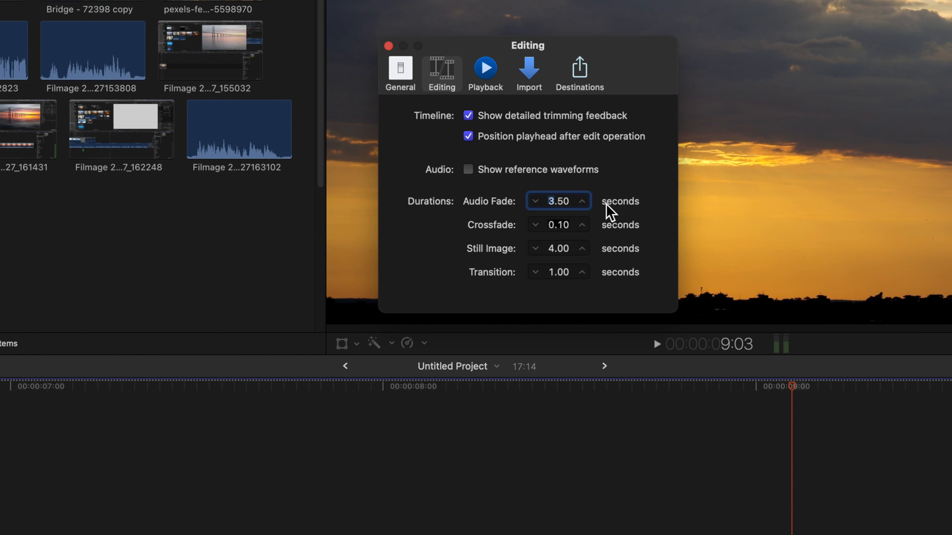
left_click(388, 46)
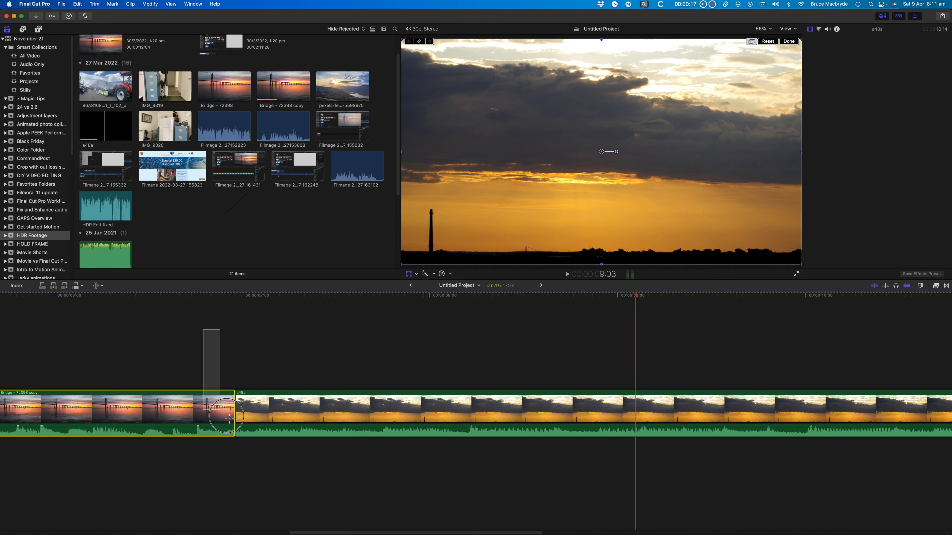
Select the bridge clip and the adjoining a48a sunset clip in the timeline and detach their audio
left_click_drag(229, 418, 310, 457)
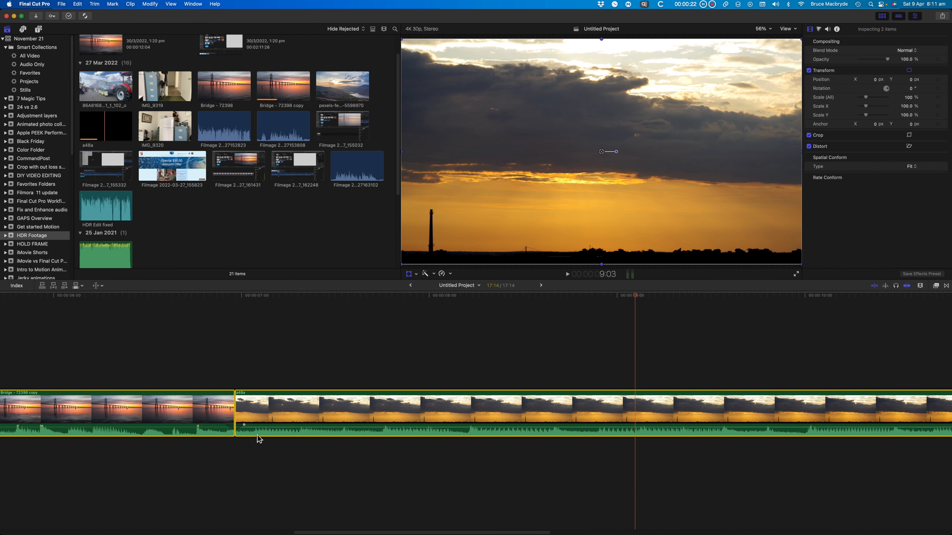
key("ctrl+shift+s")
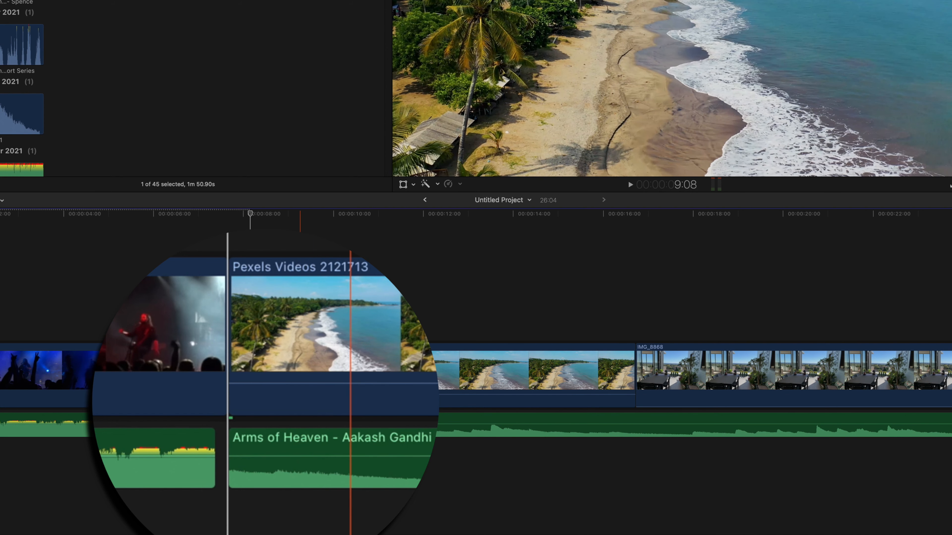
Try deleting the beach clip Pexels Videos 2121713 from the storyline, and undo the deletion
left_click(374, 311)
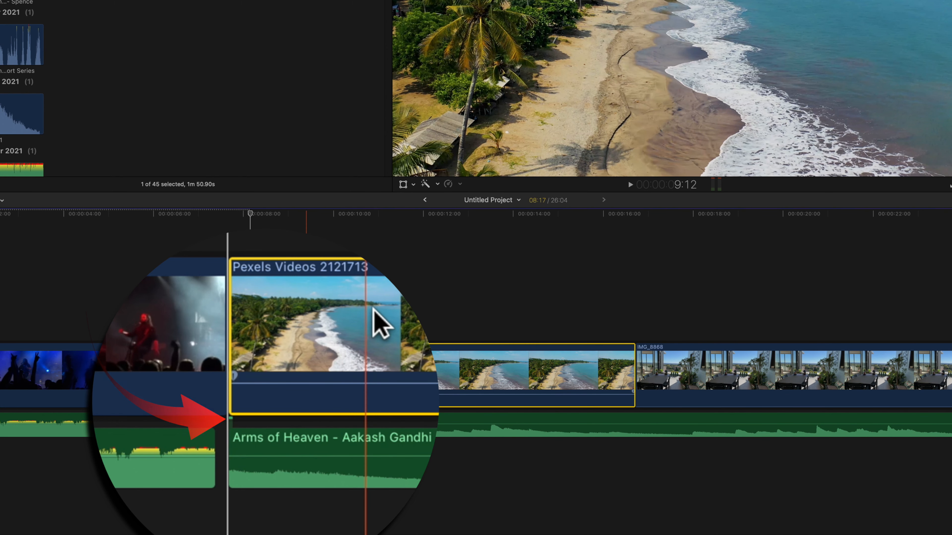
key("Delete")
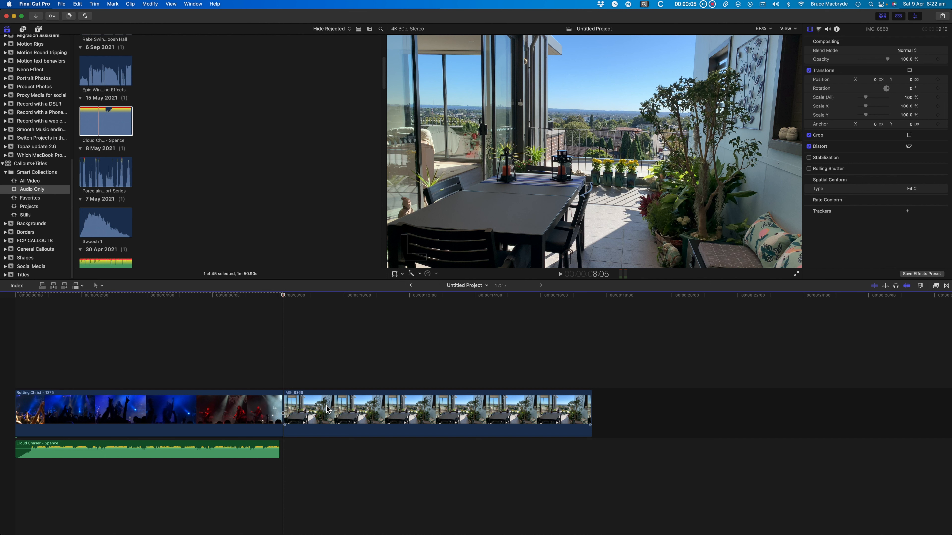
key("super+z")
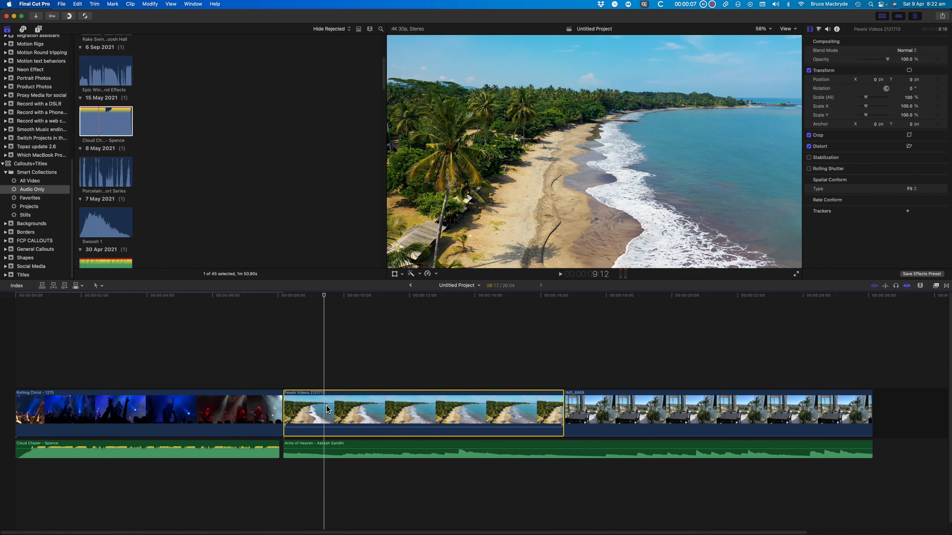
Move the Arms of Heaven music's connection point to about 19:10 on the patio clip and delete the beach clip
left_click(660, 452, "alt+super")
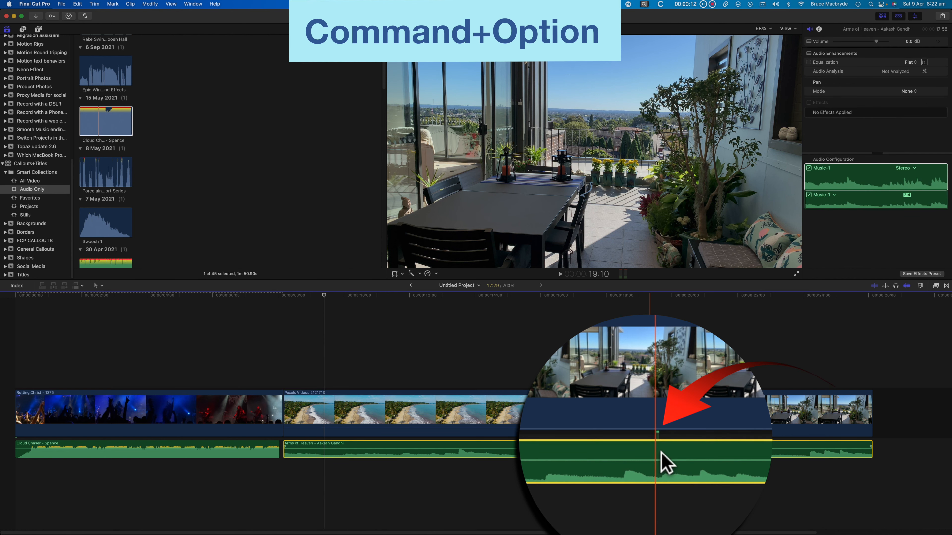
left_click(508, 416)
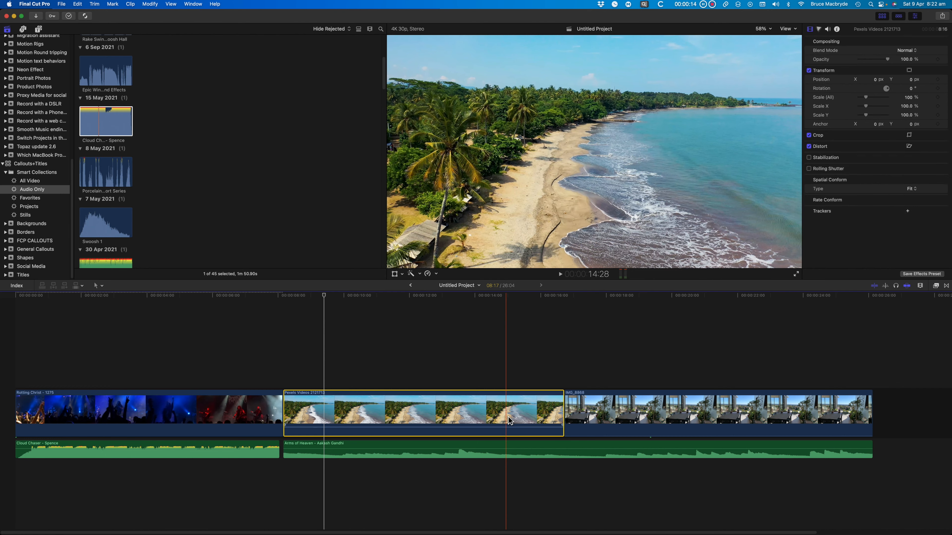
key("Delete")
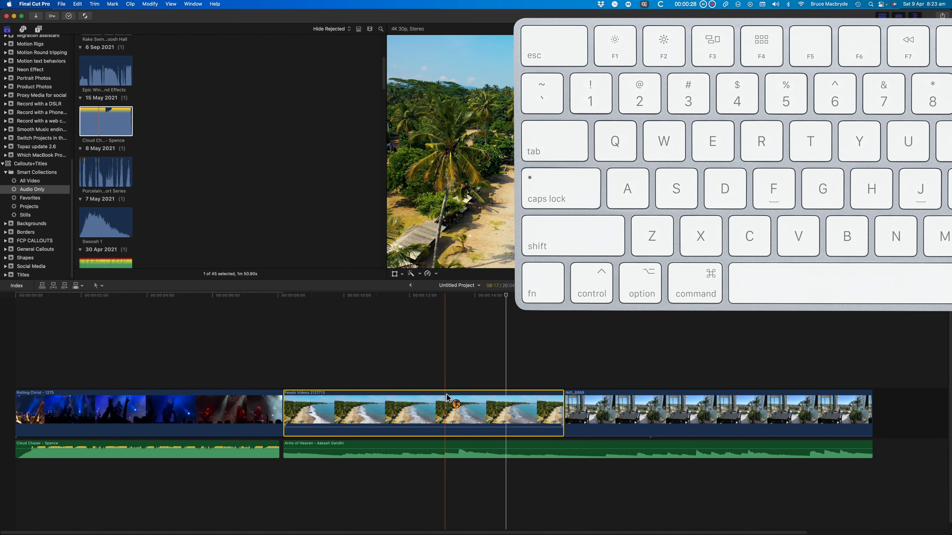
key("Delete")
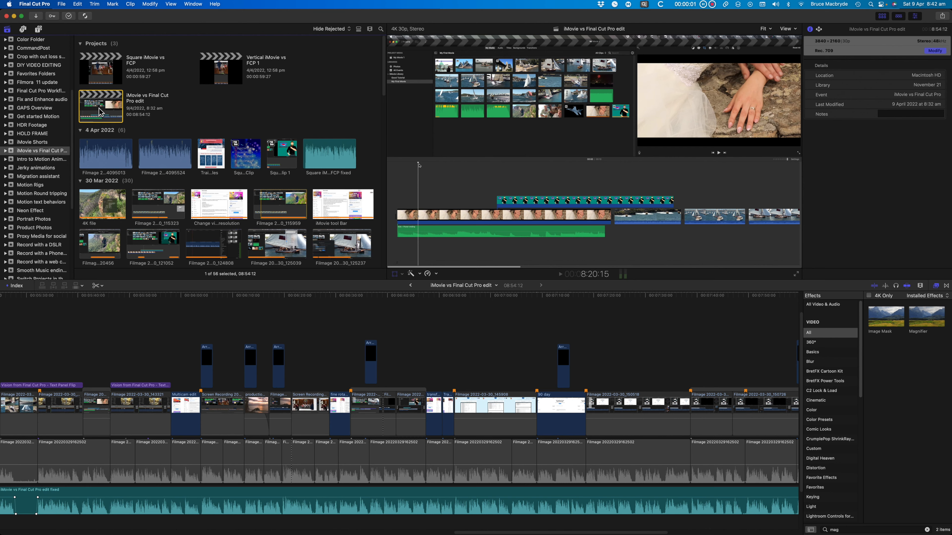
Duplicate the iMovie vs Final Cut Pro edit project as a new project in Square format at 1080x1080
right_click(99, 108)
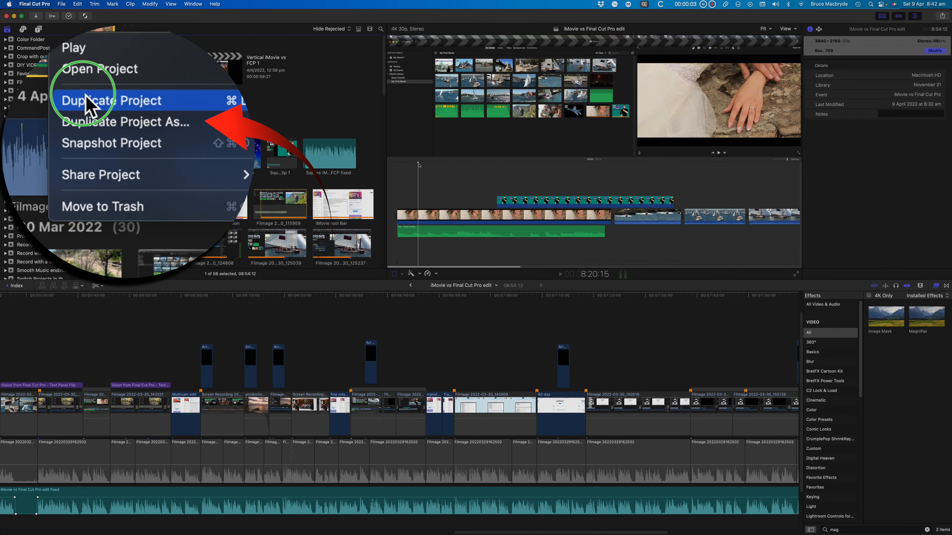
left_click(94, 130)
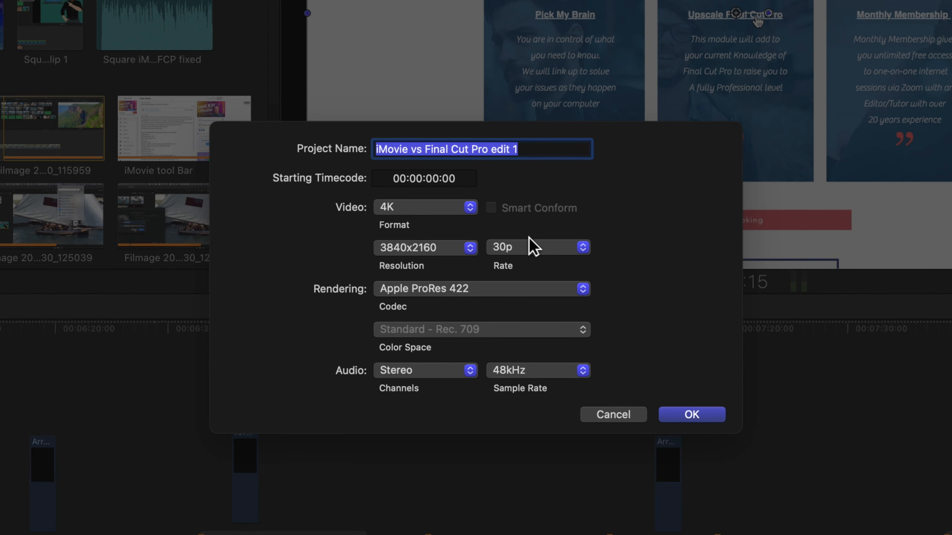
left_click(472, 210)
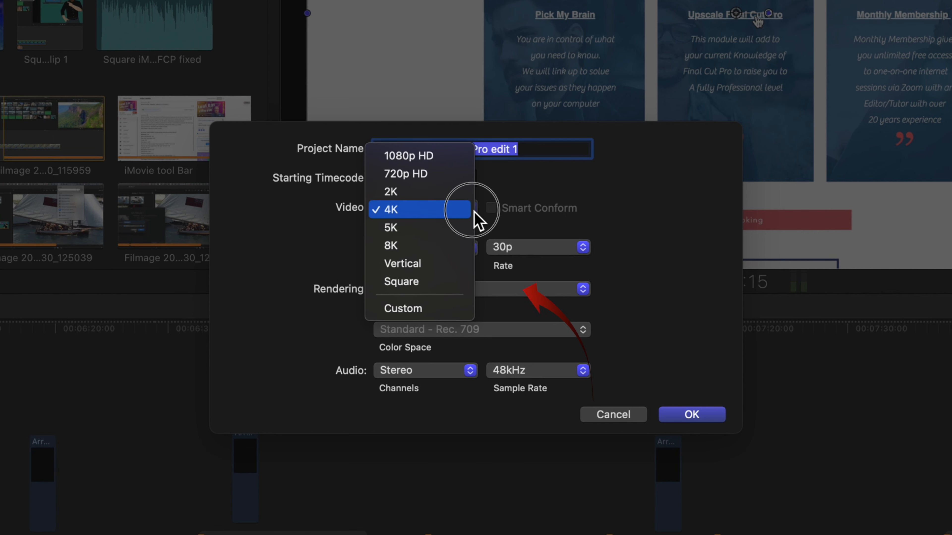
left_click(455, 283)
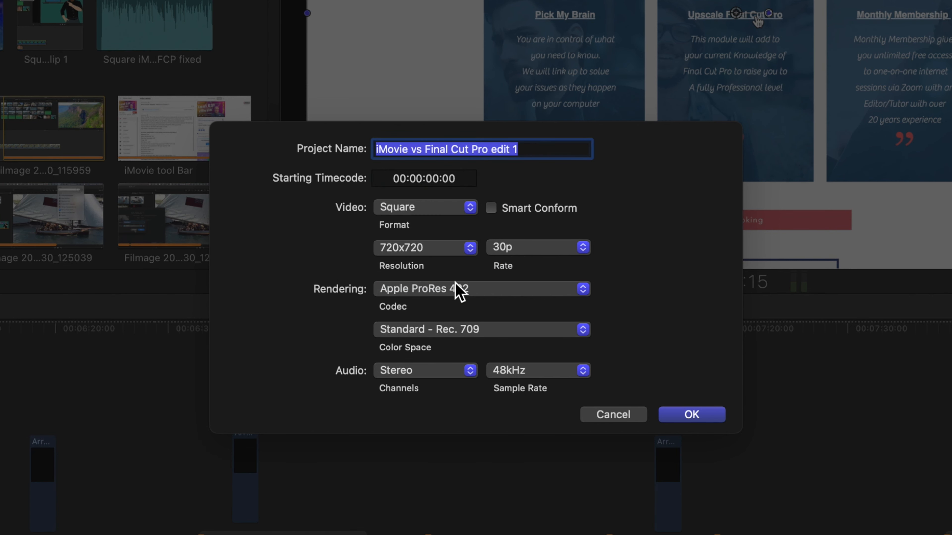
key("Return")
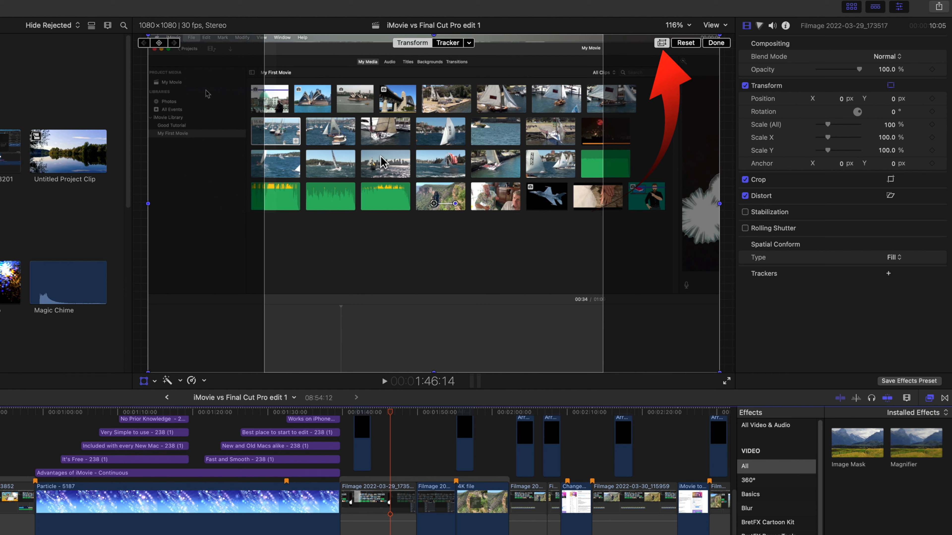
Reposition the Filmage 2022-03-29_173517 clip within the square frame and move the opening title clip upward
left_click_drag(411, 148, 496, 165)
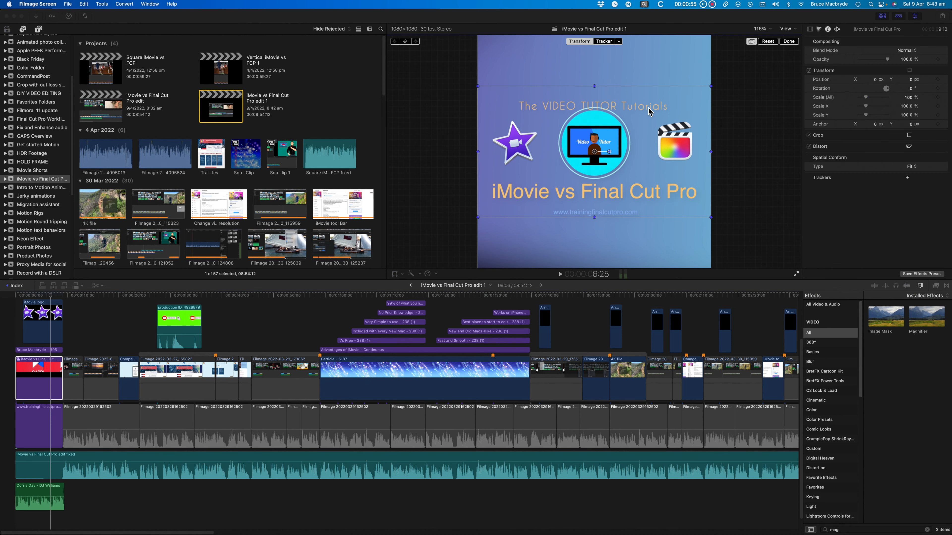
left_click_drag(646, 109, 650, 84)
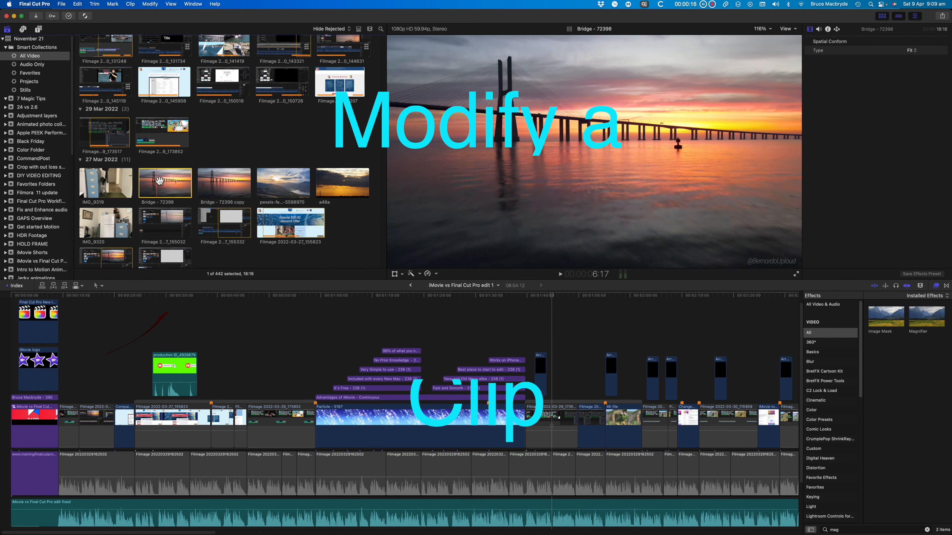
Open the Bridge - 72398 browser clip for editing and add a Stereo Delay effect with Mix Left 83% to its audio
left_click(129, 7)
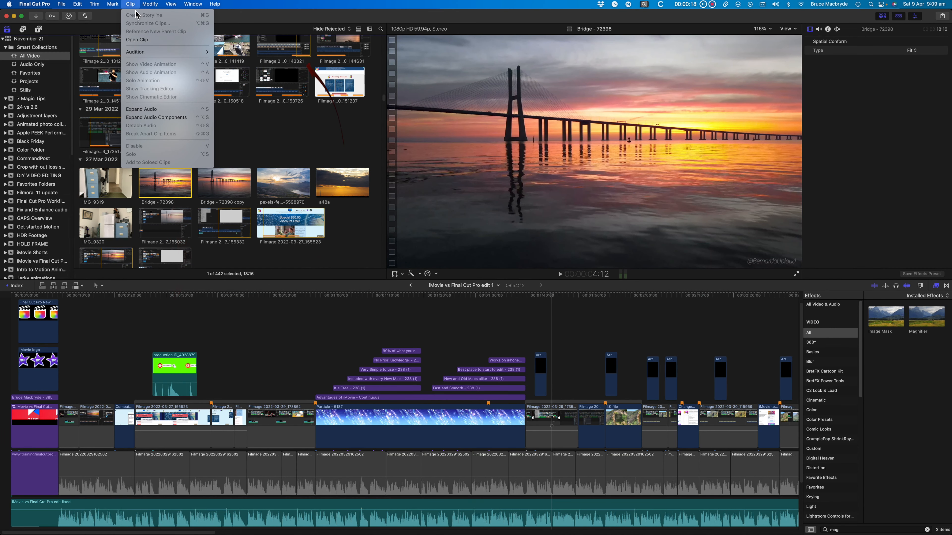
left_click(142, 38)
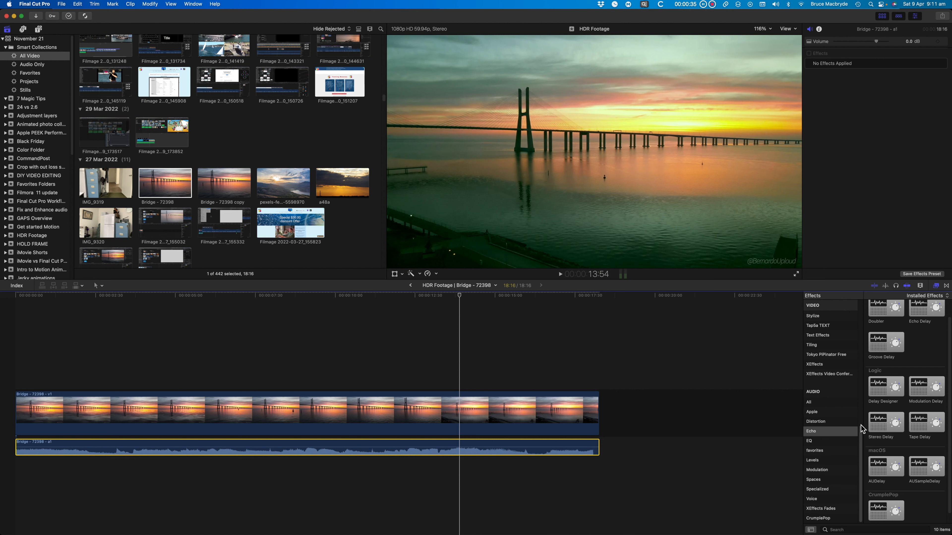
left_click_drag(891, 428, 570, 455)
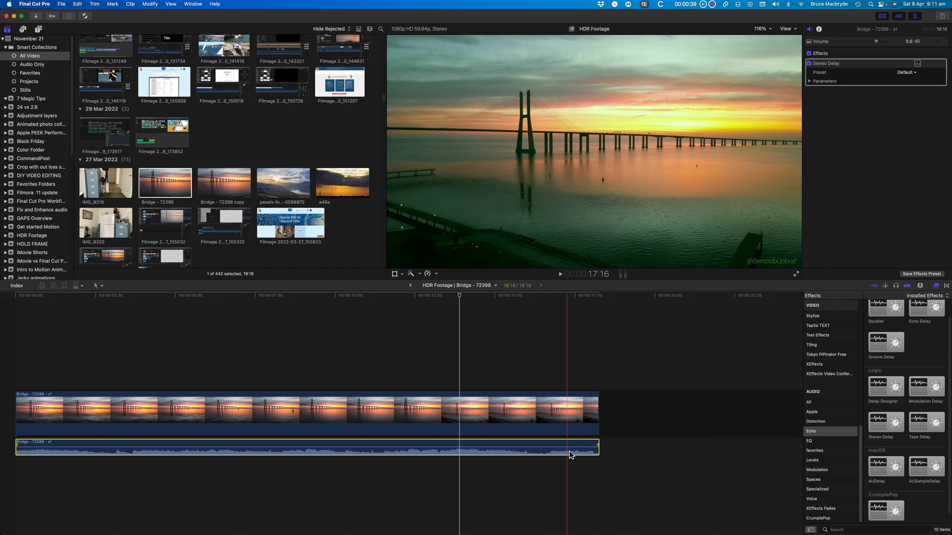
left_click(809, 82)
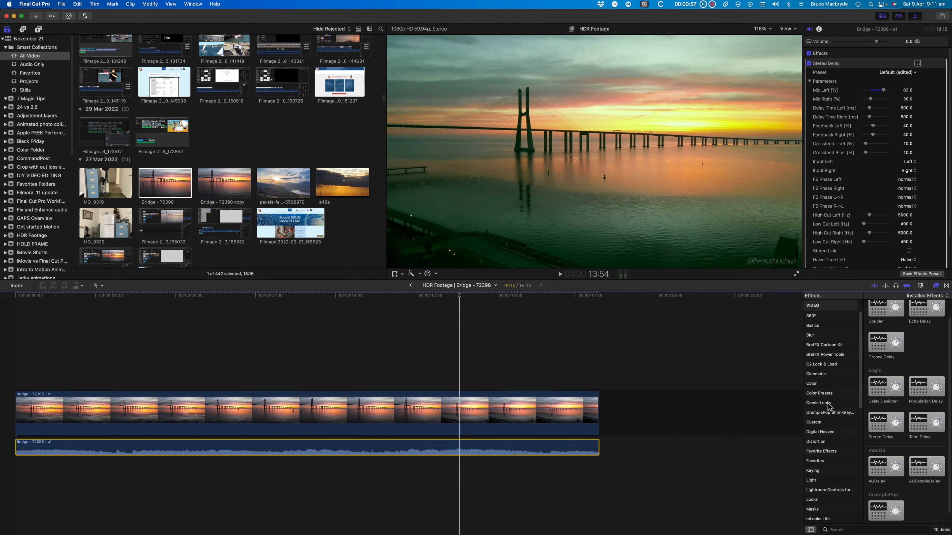
Apply the Comic Vintage effect to the video of the opened Bridge - 72398 clip
left_click(828, 405)
left_click_drag(925, 395, 560, 409)
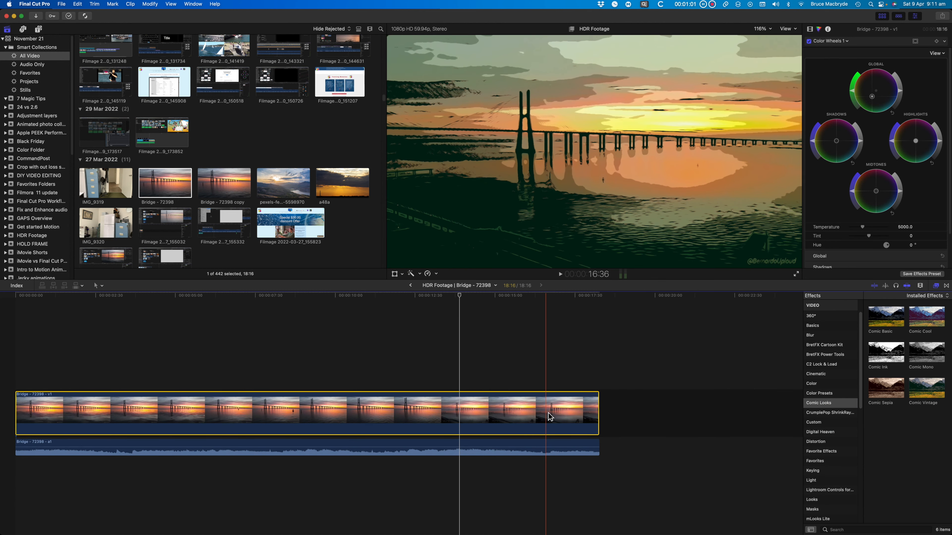
Enlarge the opened Bridge - 72398 clip's video to about 167% and offset it to about X 645, Y -383
right_click(591, 197)
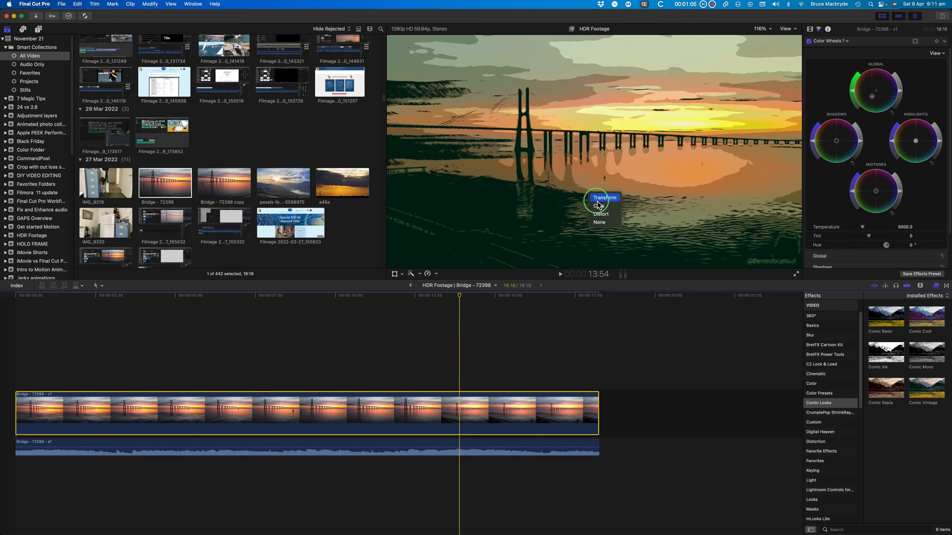
left_click(603, 198)
left_click_drag(801, 268, 832, 290)
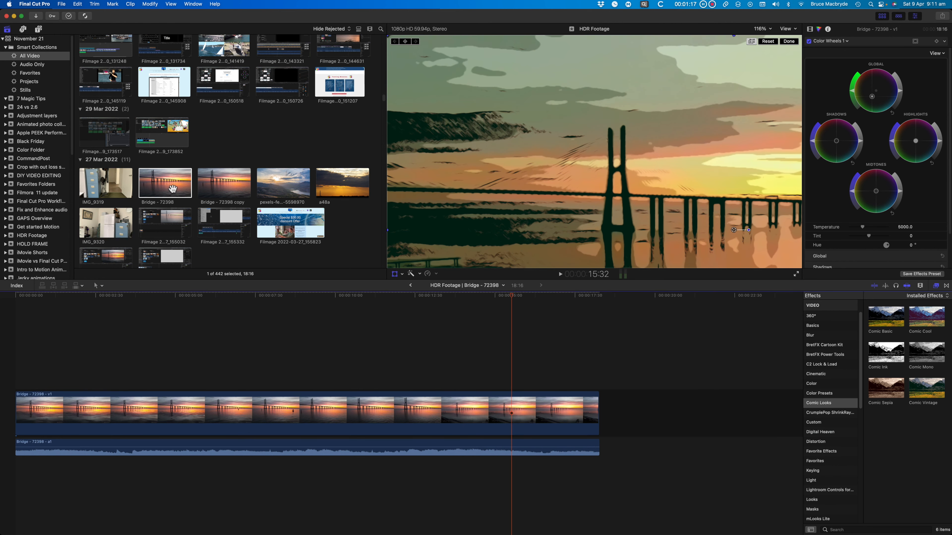
Inspect the video and audio settings of the Bridge - 72398 clip selected in the browser
left_click(170, 188)
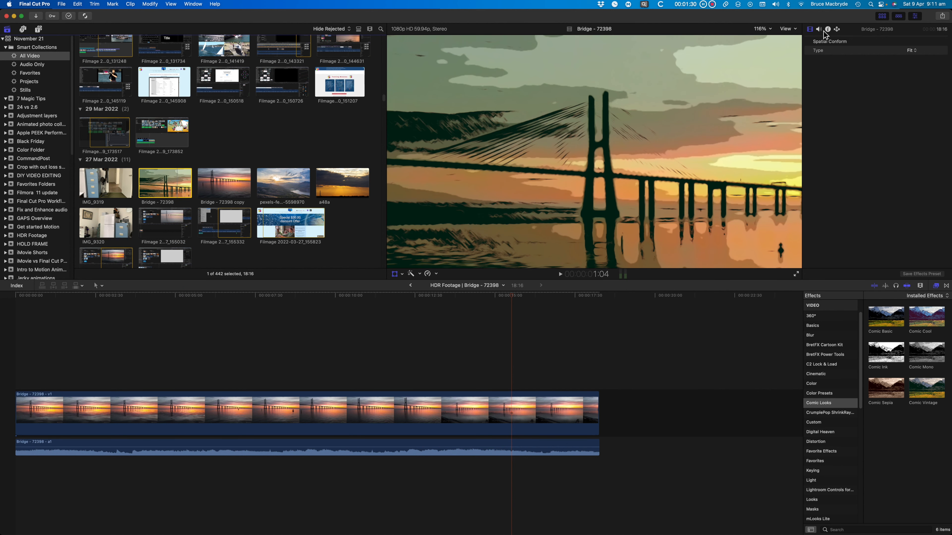
left_click(820, 29)
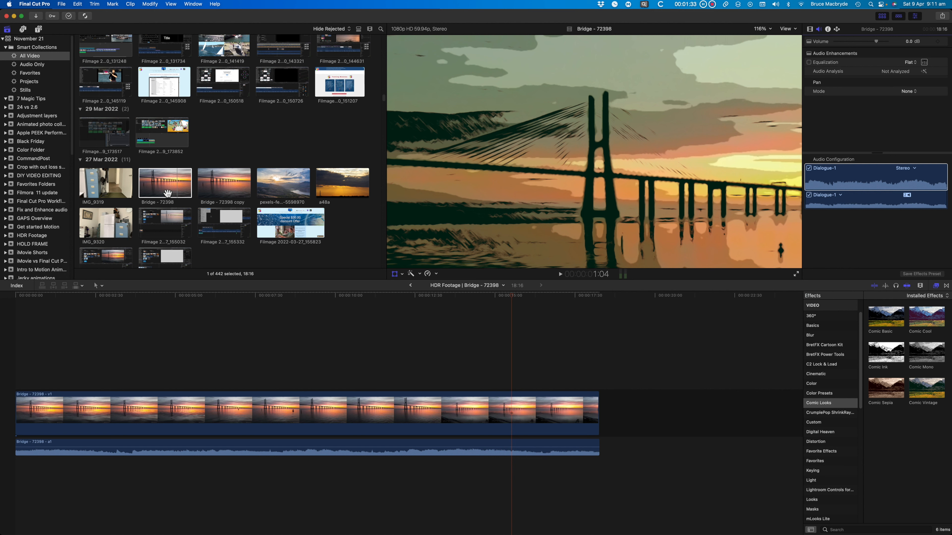
Reopen the Bridge - 72398 browser clip and disable the Comic Vintage effect on its video
left_click(167, 193)
left_click(130, 4)
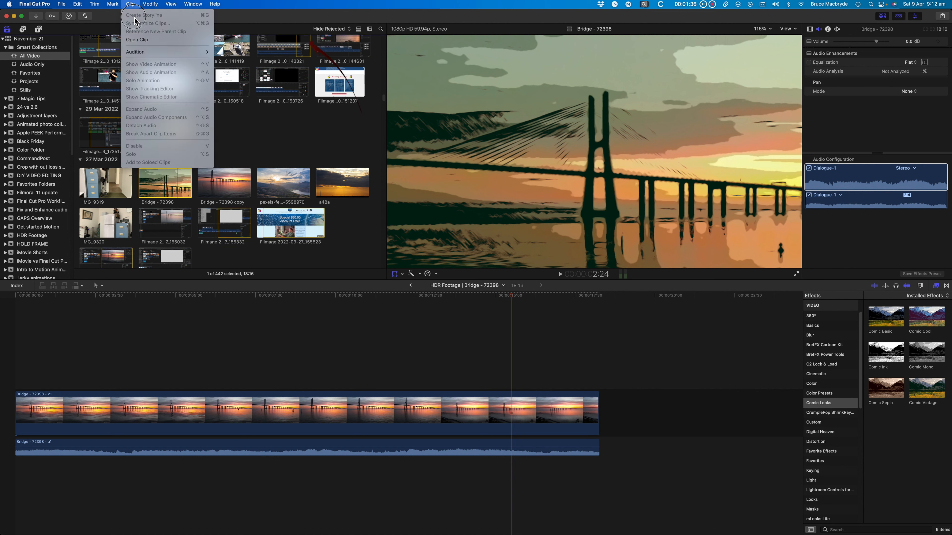
left_click(141, 40)
left_click(317, 406)
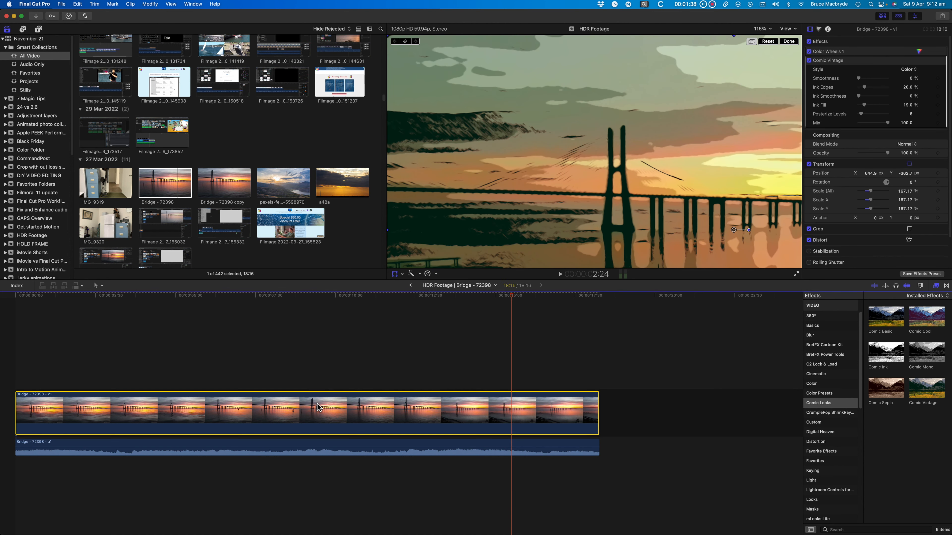
left_click(809, 61)
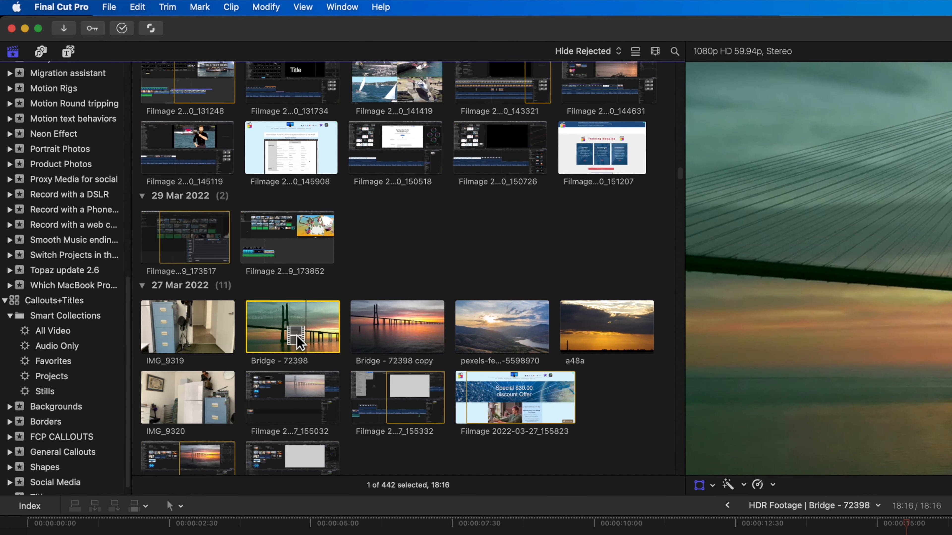
Copy the Bridge - 72398 browser clip into the Backgrounds event of the Callouts+Titles library
left_click_drag(167, 181, 96, 203)
left_click_drag(171, 365, 78, 412)
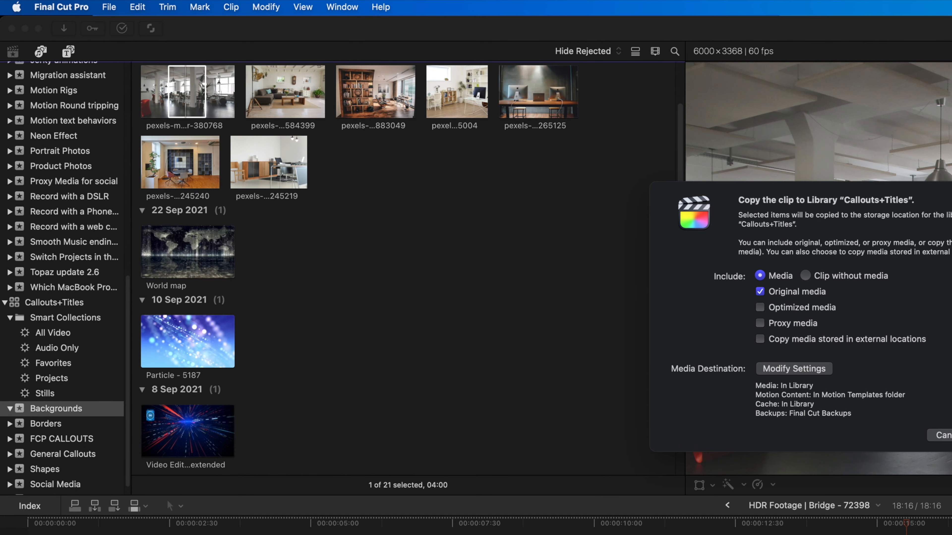